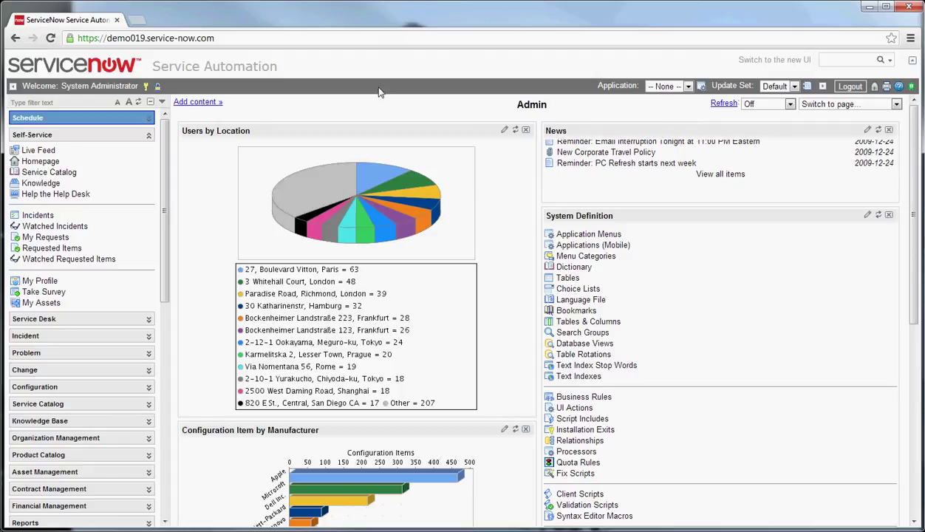
Filter the navigator by 'conf' and open Configuration > Business Services.
left_click(25, 103)
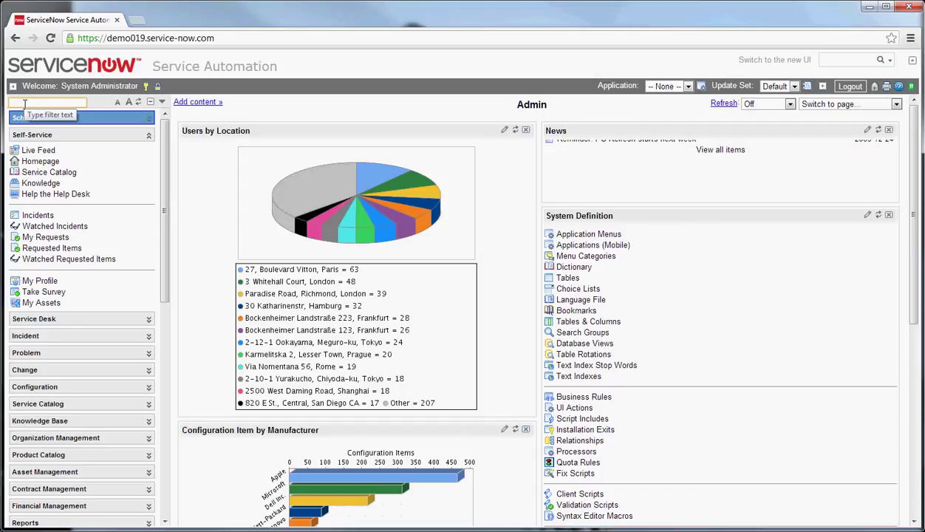
type("conf")
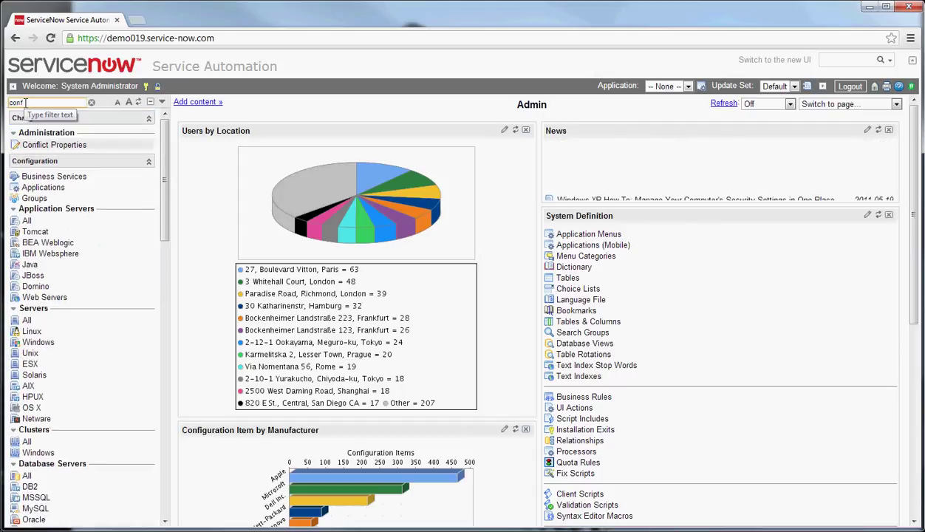
left_click(63, 177)
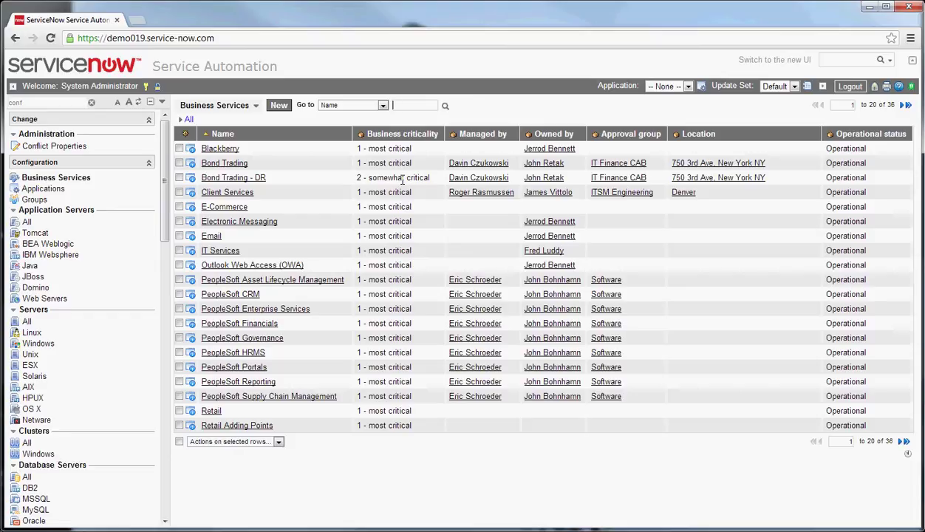
Open the Blackberry business service and check its Used for options, keeping Production.
left_click(224, 150)
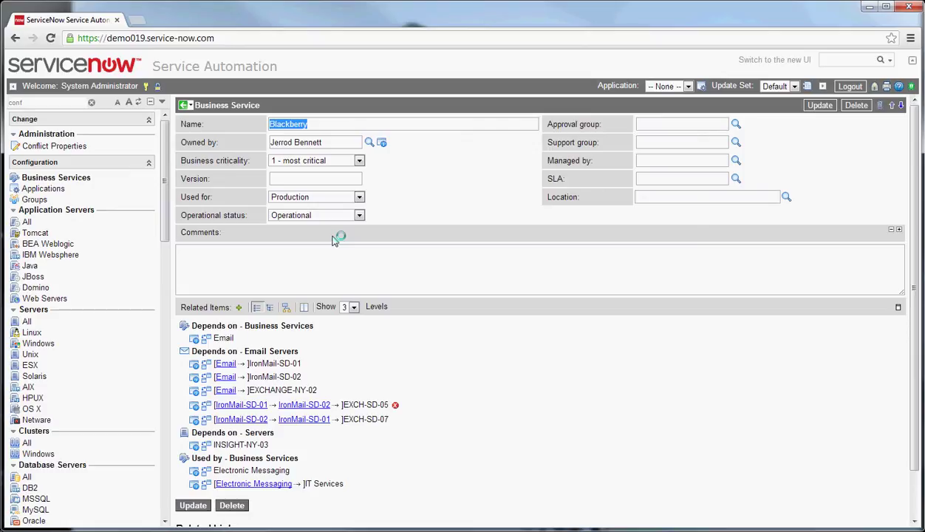
left_click(360, 199)
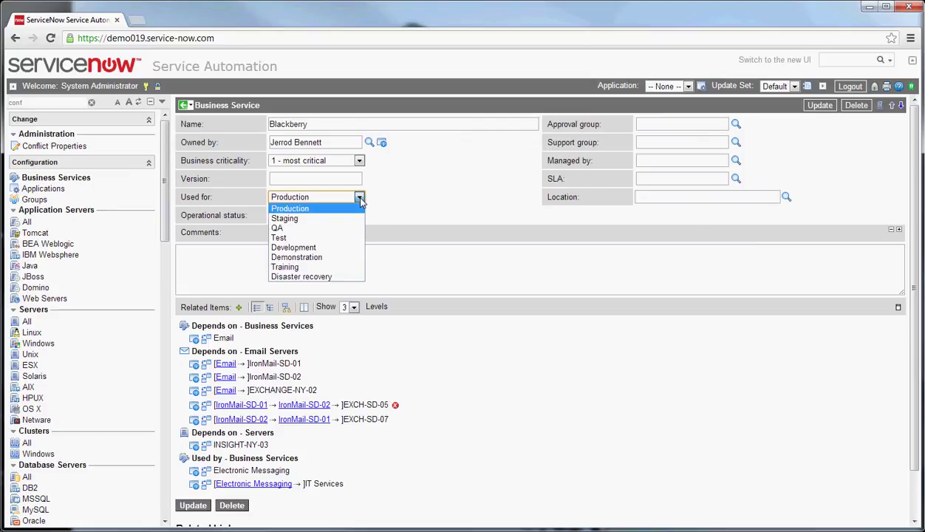
left_click(360, 199)
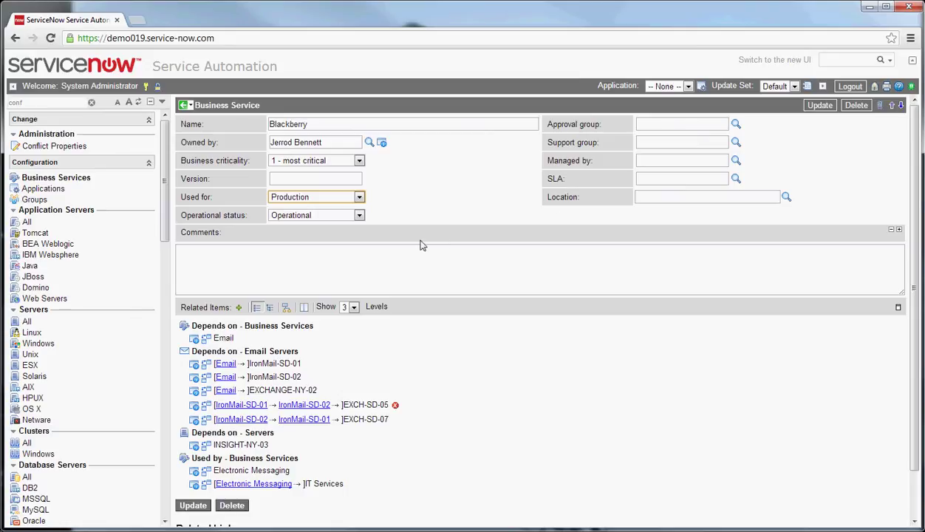
Browse the approval group, support group, manager, SLA and location lookups without choosing anything.
left_click(737, 126)
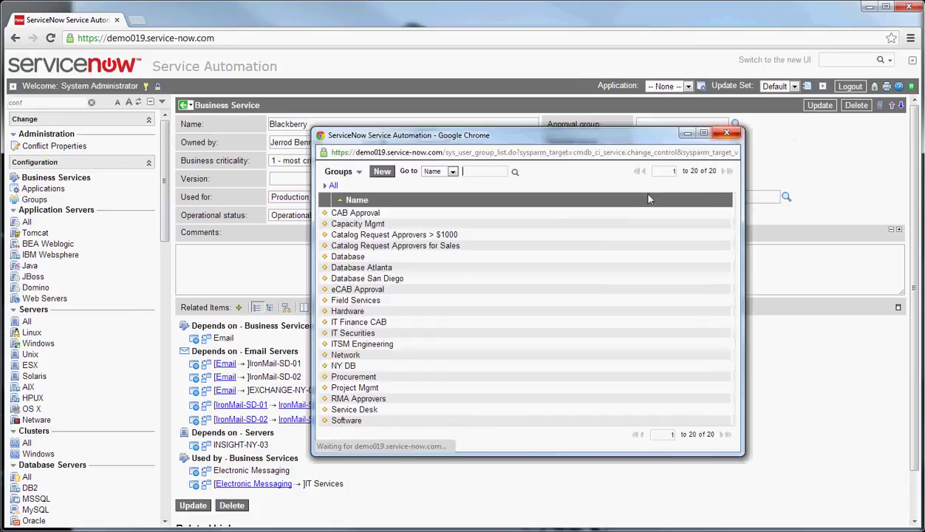
left_click(728, 134)
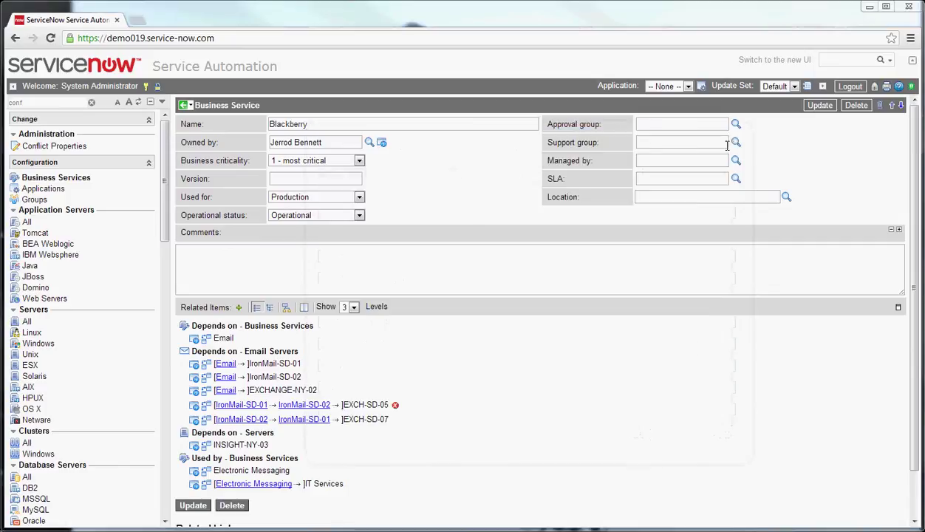
left_click(736, 142)
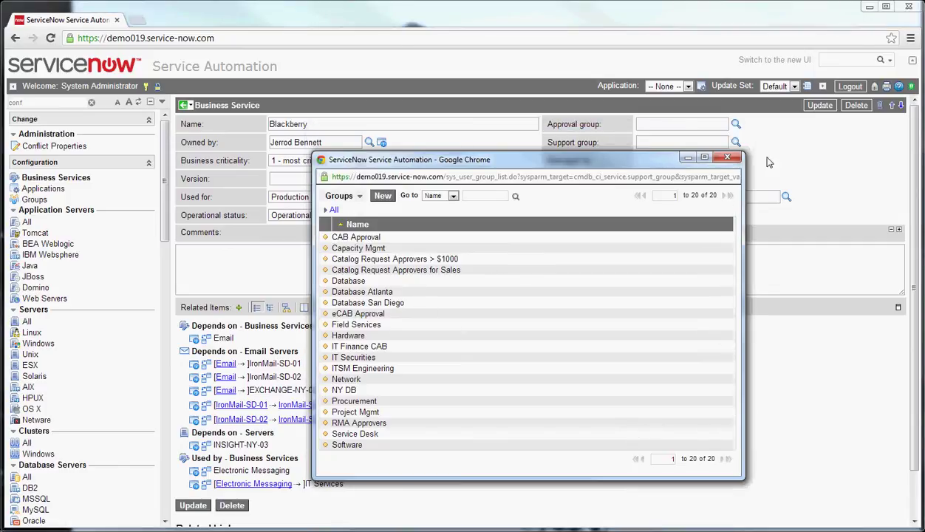
left_click(727, 157)
left_click(737, 162)
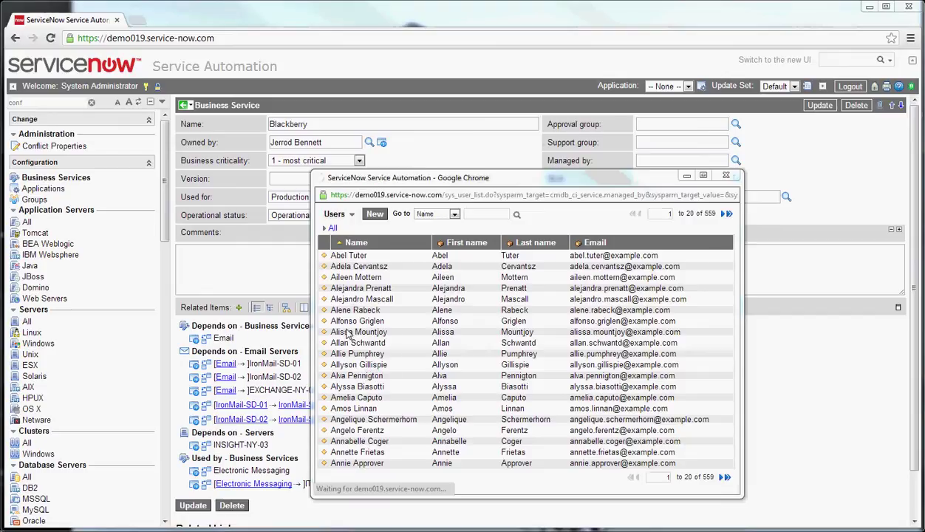
left_click(719, 172)
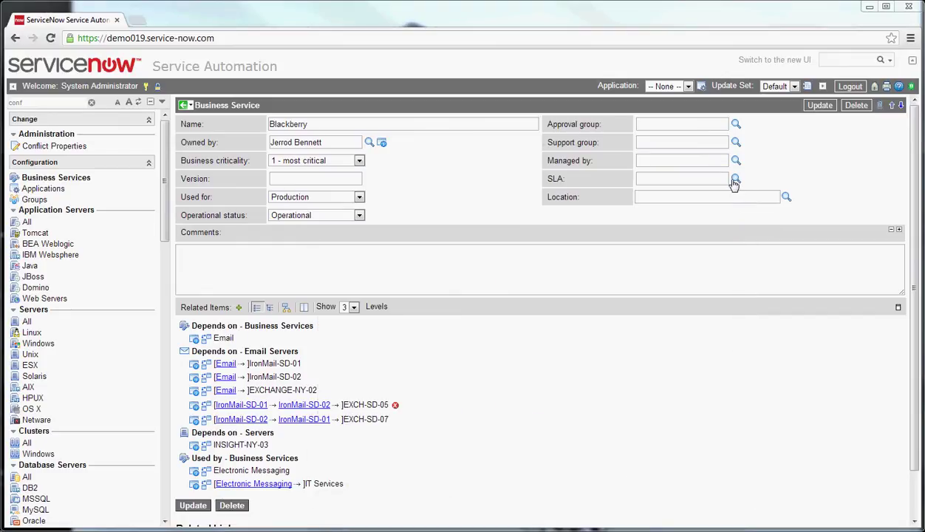
left_click(735, 179)
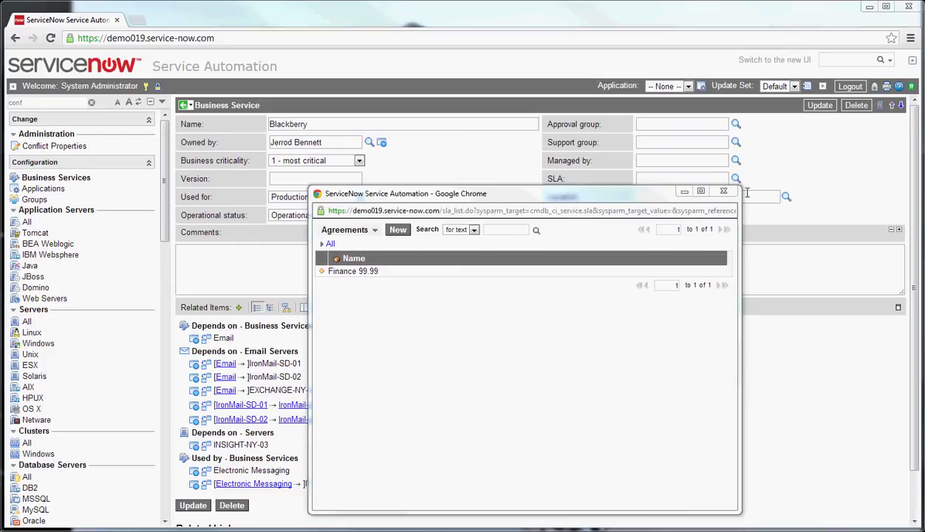
left_click(724, 191)
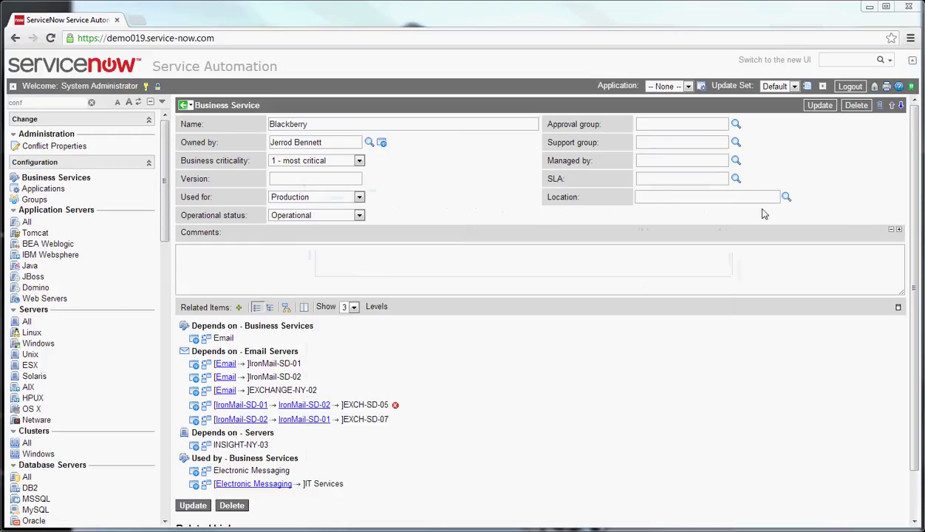
left_click(787, 197)
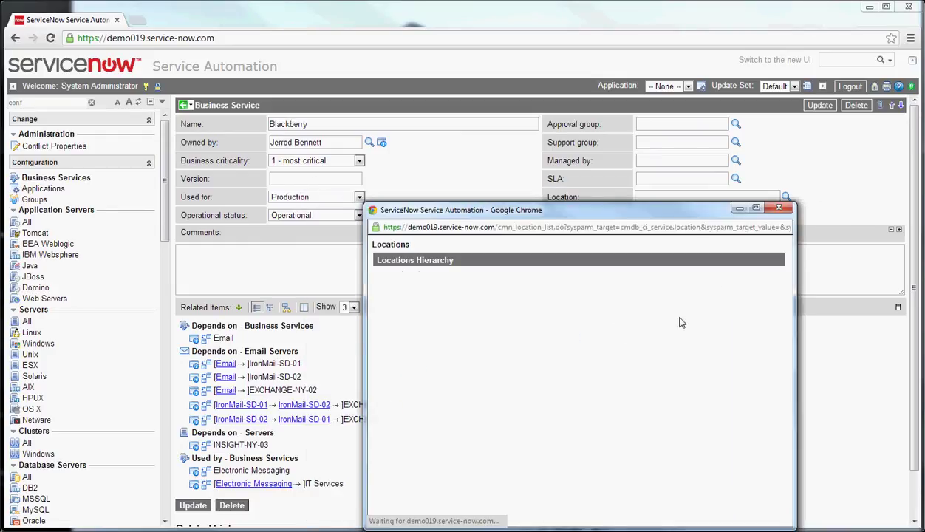
left_click(779, 208)
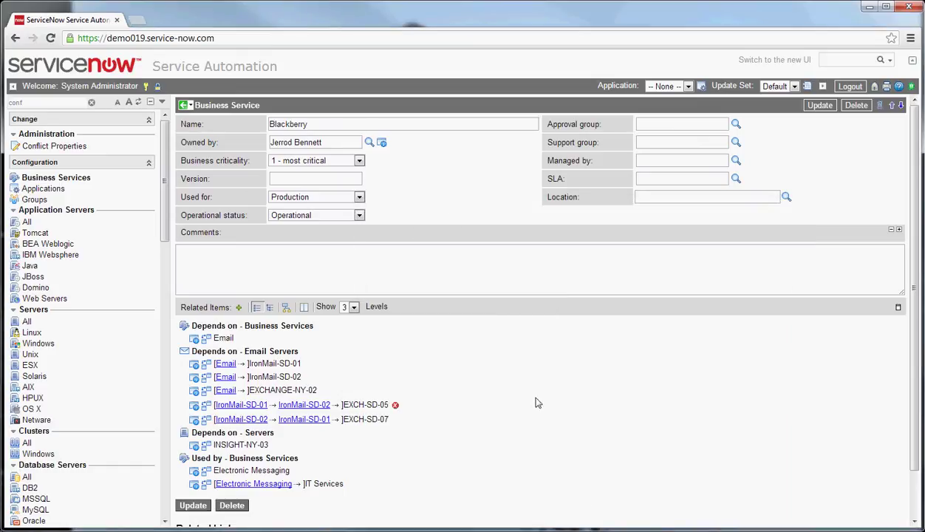
scroll(502, 381, "down", 1)
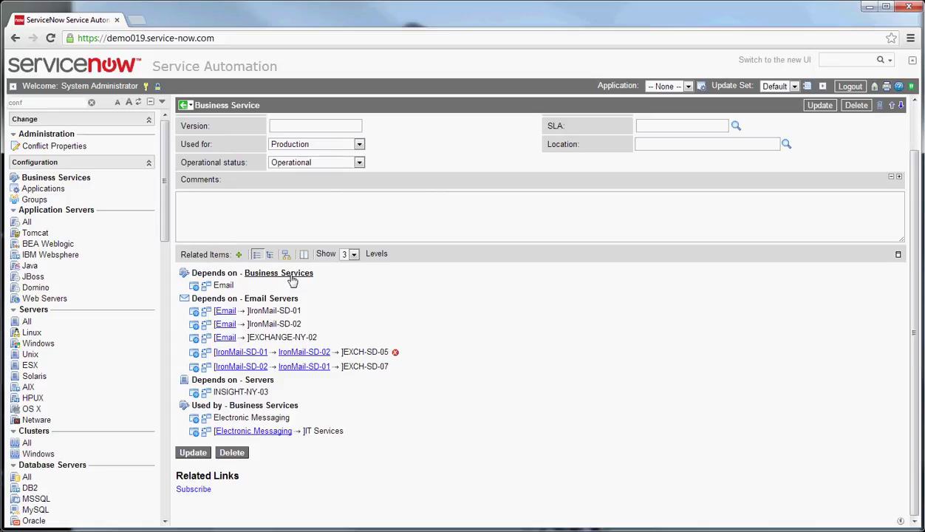
scroll(459, 185, "up", 1)
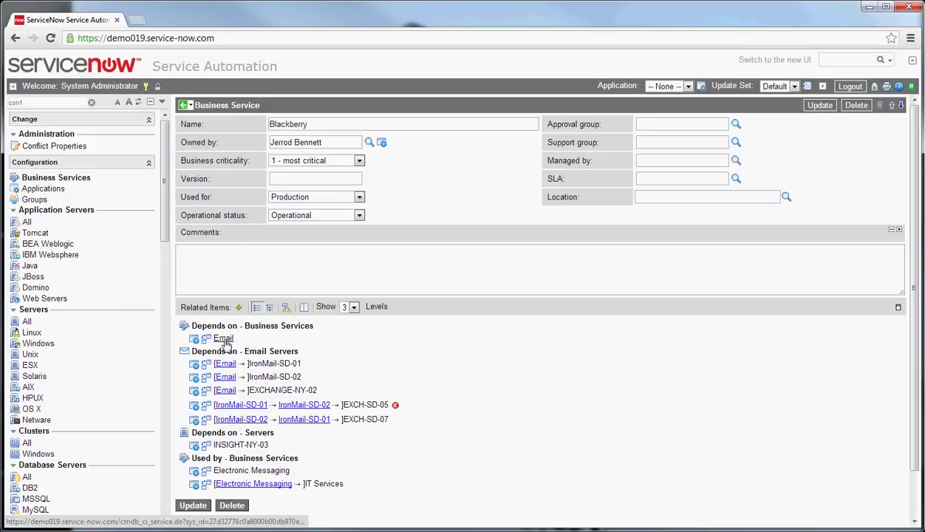
View Blackberry's BSM dependency map in a new tab, then go back to the service record.
left_click(286, 310)
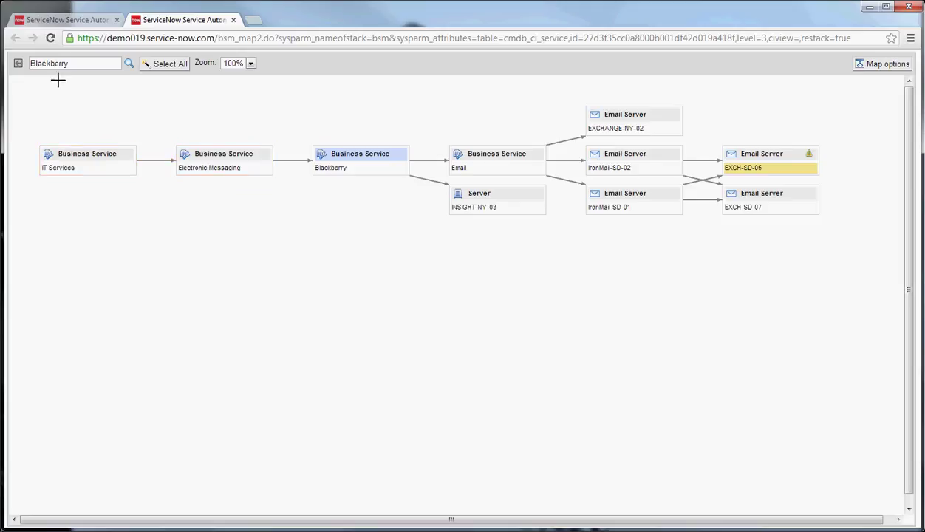
left_click(83, 22)
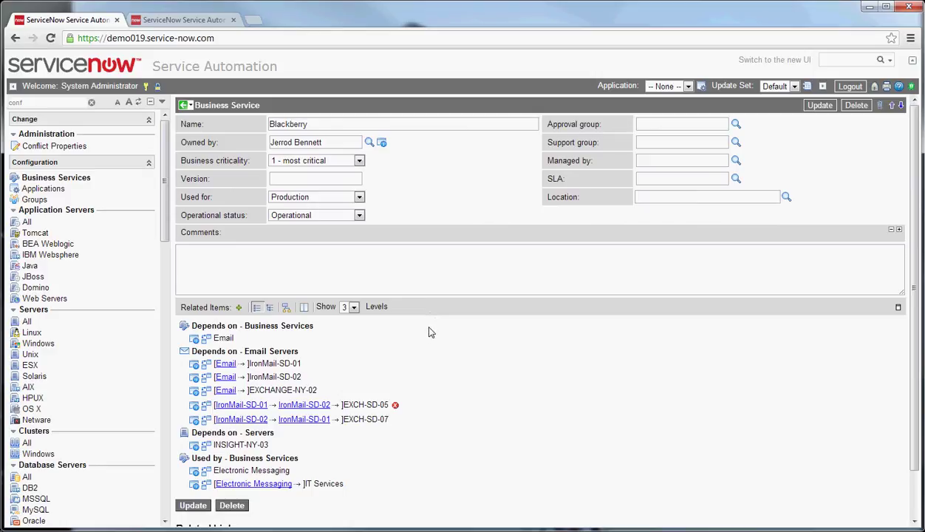
Add Depends on relationships from Blackberry to *CAROL-IBM and *ANNIE-IBM, then apply and confirm.
left_click(238, 309)
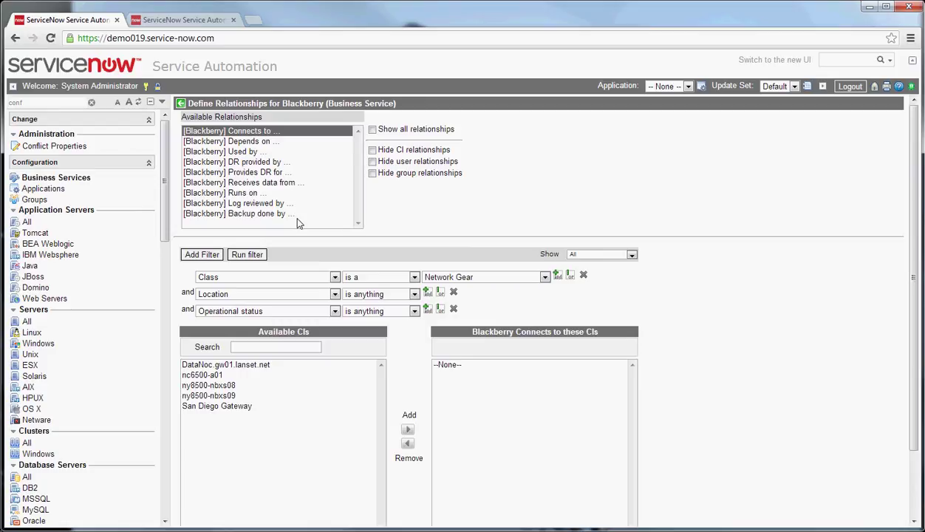
left_click(317, 176)
left_click(250, 133)
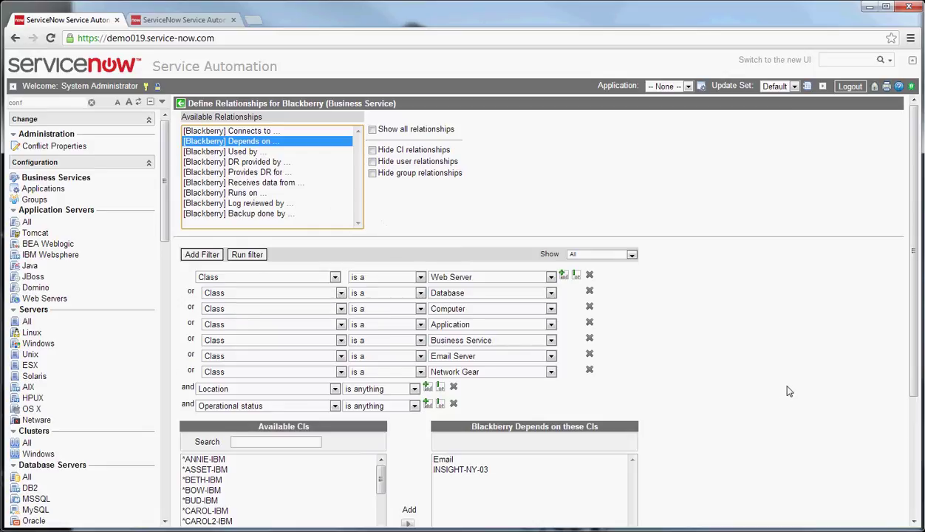
scroll(791, 390, "down", 1)
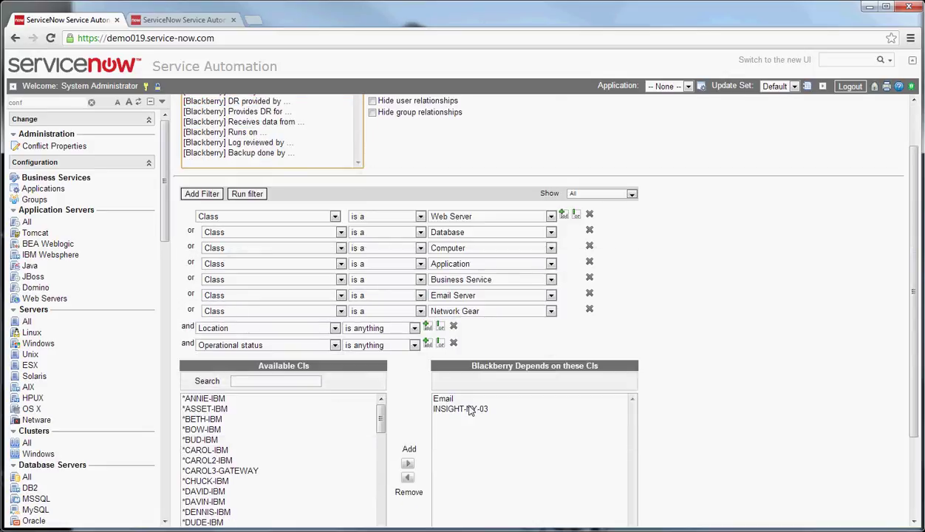
scroll(206, 400, "down", 1)
left_click(208, 400)
double_click(208, 400)
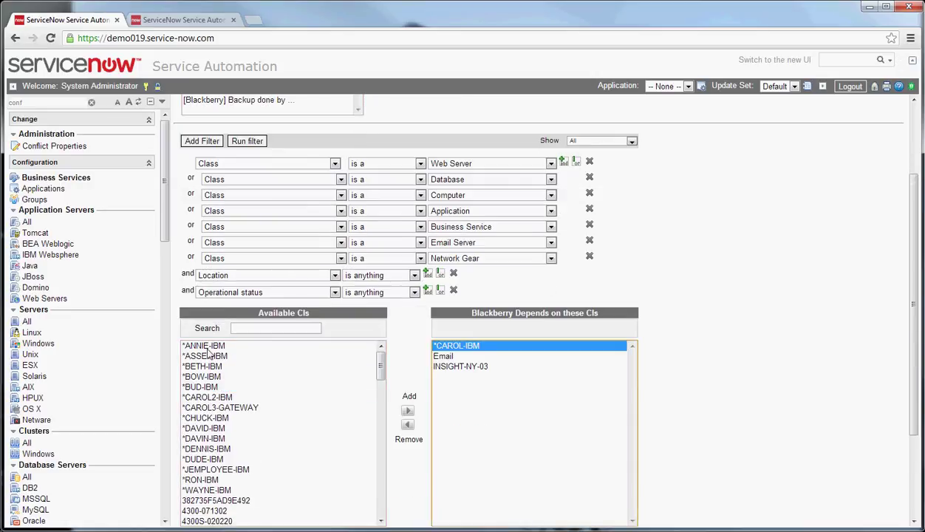
double_click(207, 347)
scroll(662, 392, "down", 2)
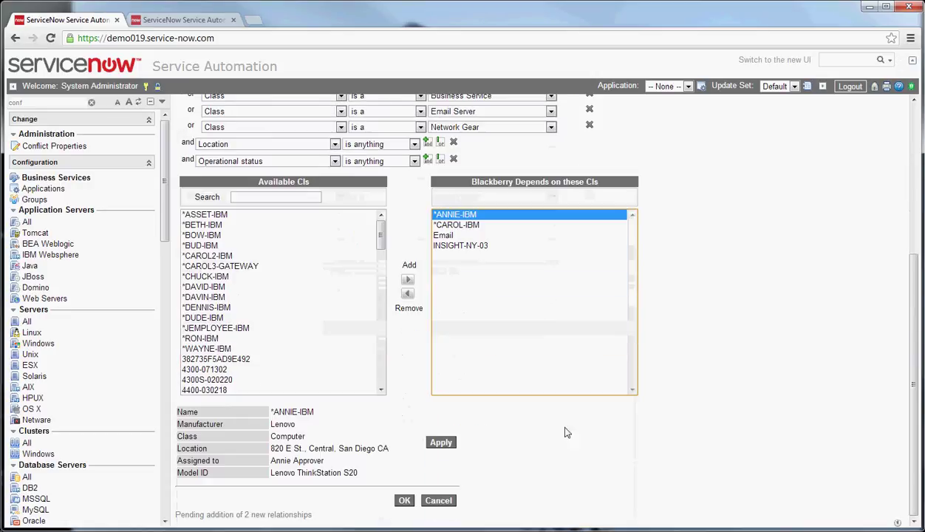
left_click(442, 442)
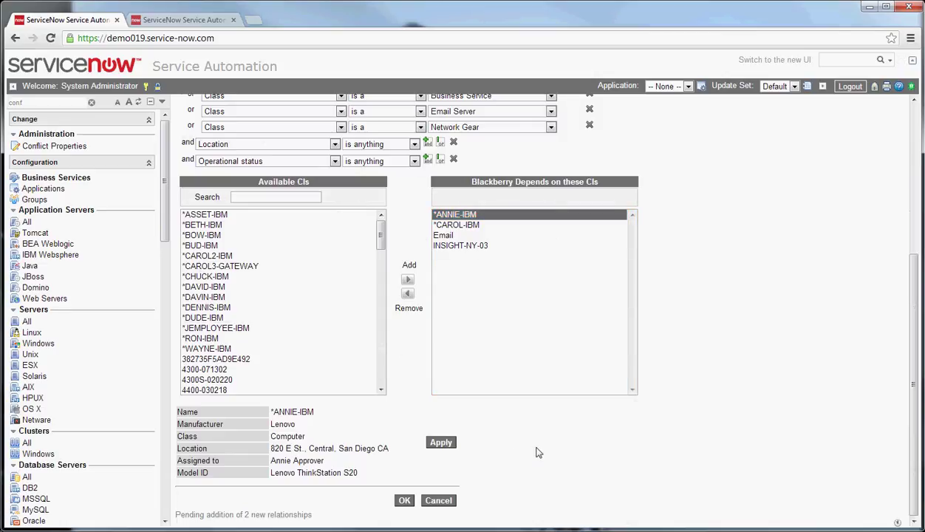
left_click(405, 501)
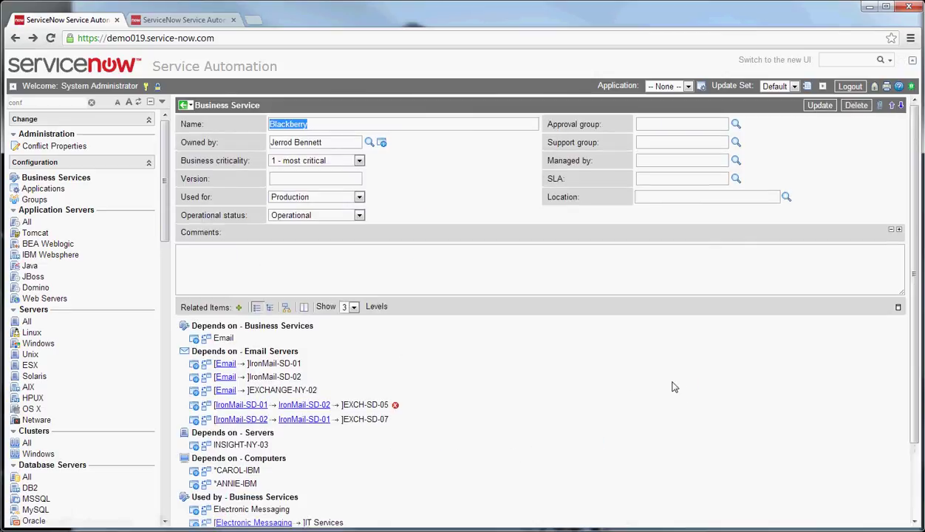
Check Blackberry's updated dependency map, then open *ANNIE-IBM from Depends on - Computers.
scroll(471, 358, "down", 1)
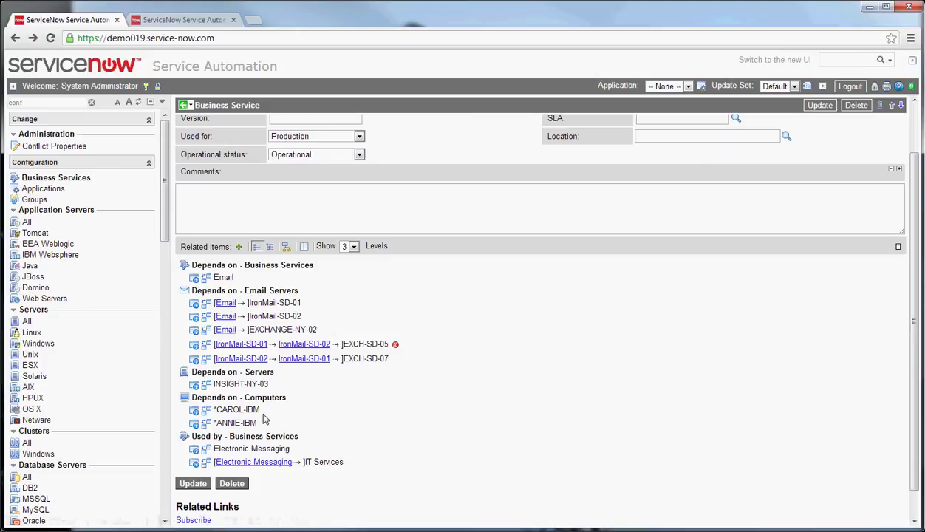
left_click(286, 246)
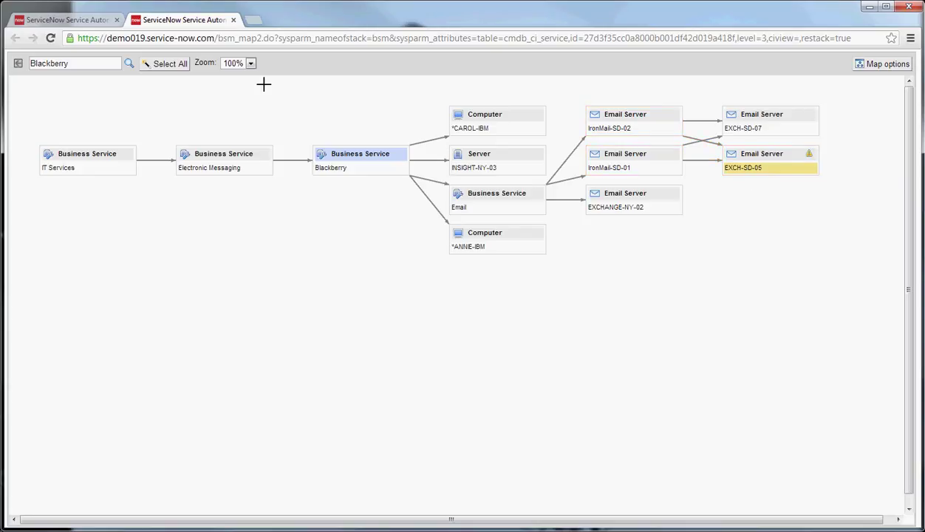
left_click(87, 21)
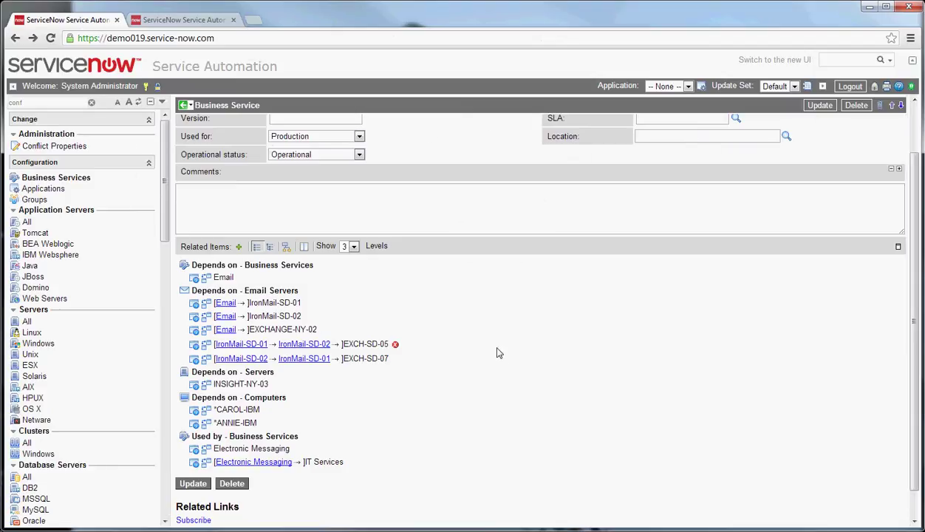
scroll(507, 350, "up", 2)
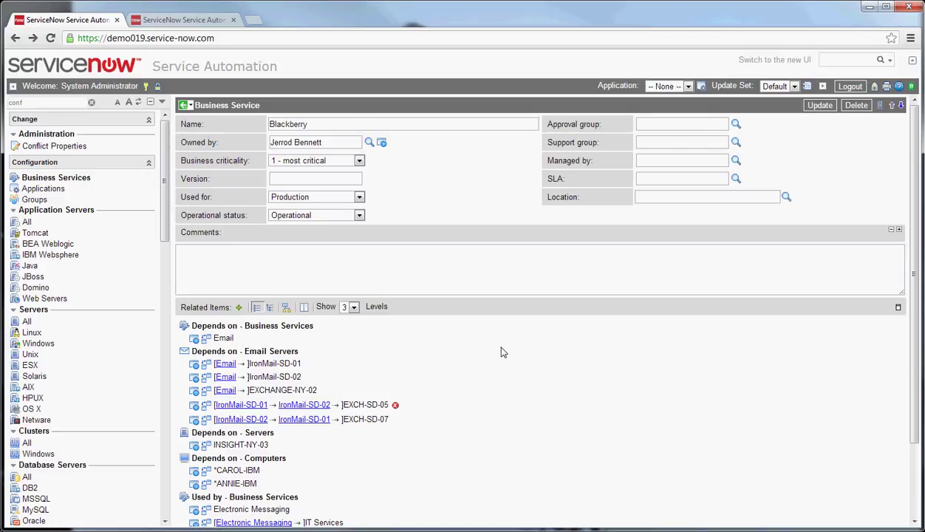
scroll(505, 354, "down", 3)
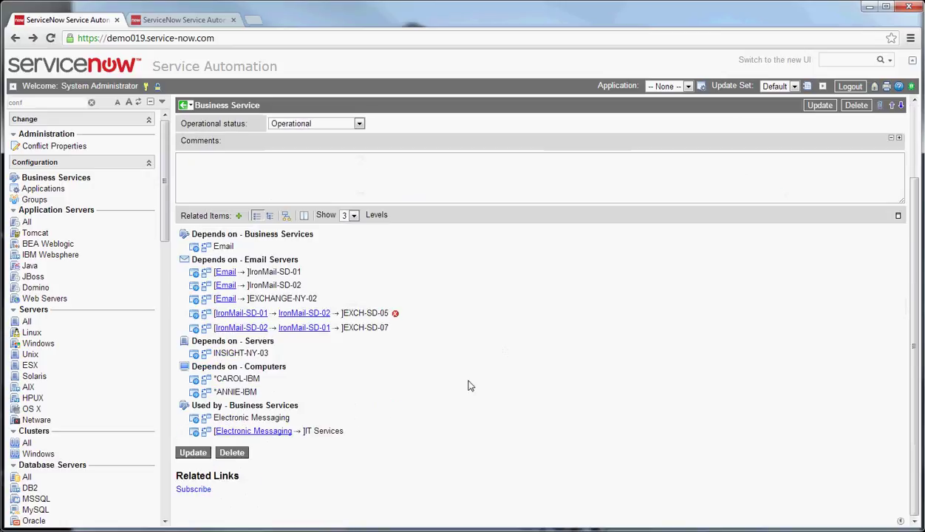
left_click(238, 393)
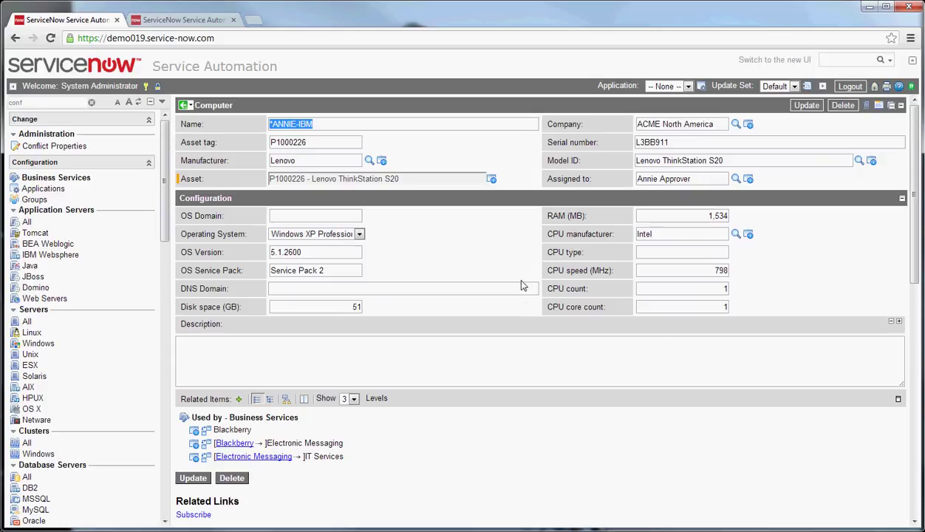
Open Define Relationships for *ANNIE-IBM using the green + icon in Related Items.
scroll(505, 305, "down", 3)
scroll(498, 313, "up", 3)
left_click(238, 400)
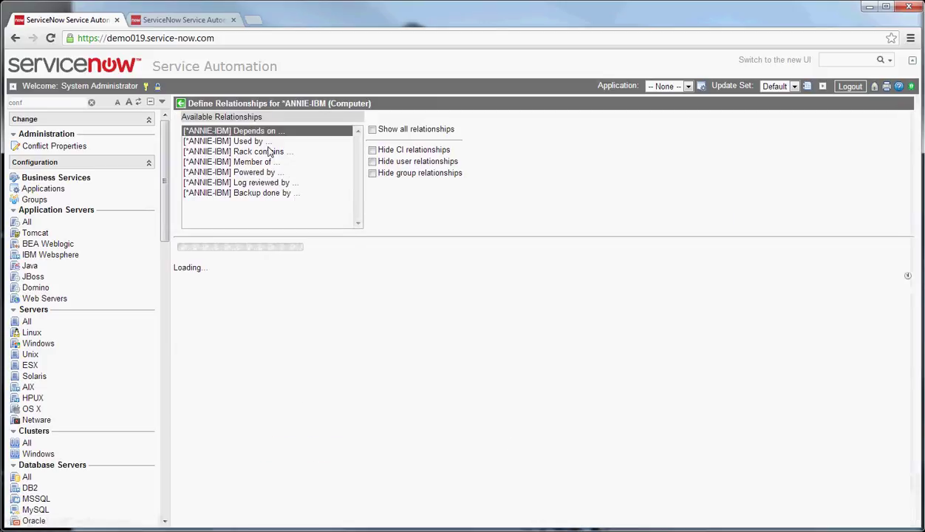
Add Retail as a Used by business service for *ANNIE-IBM, then apply and confirm.
left_click(258, 143)
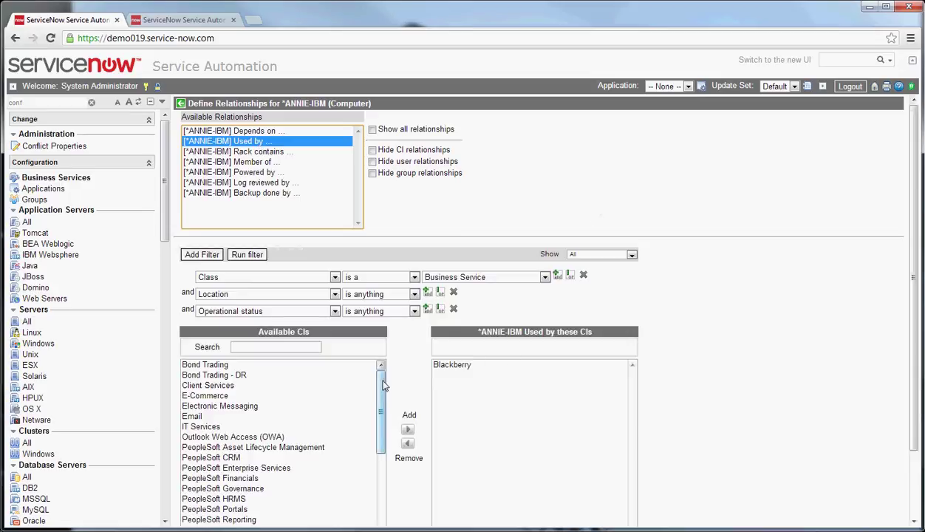
left_click_drag(384, 387, 381, 434)
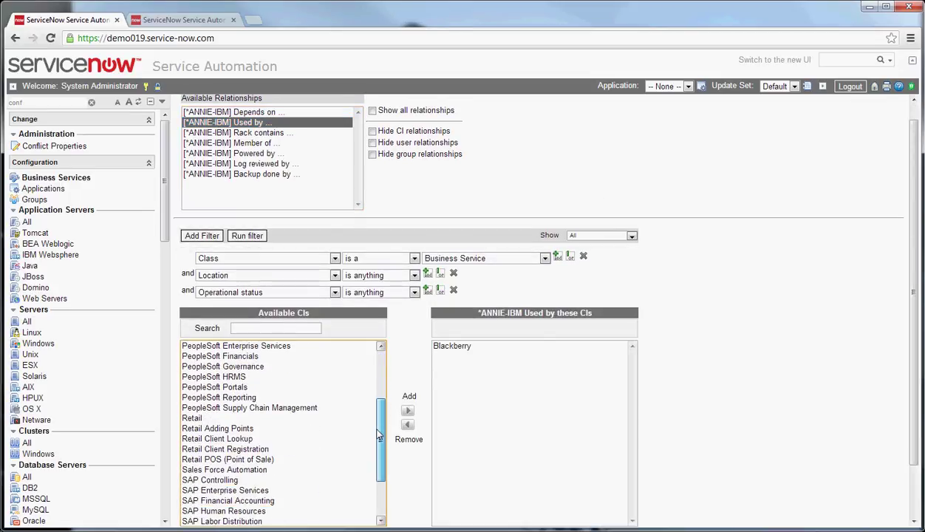
left_click(202, 421)
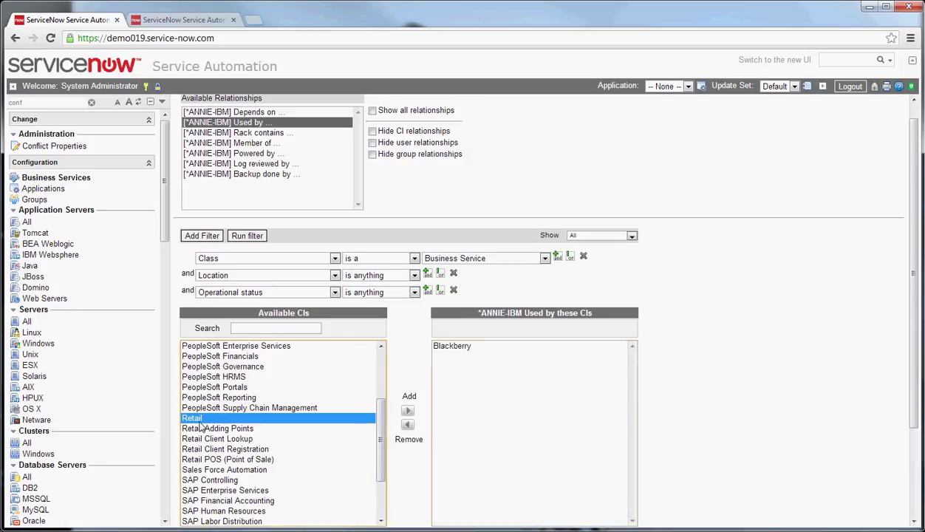
double_click(200, 419)
scroll(591, 399, "down", 2)
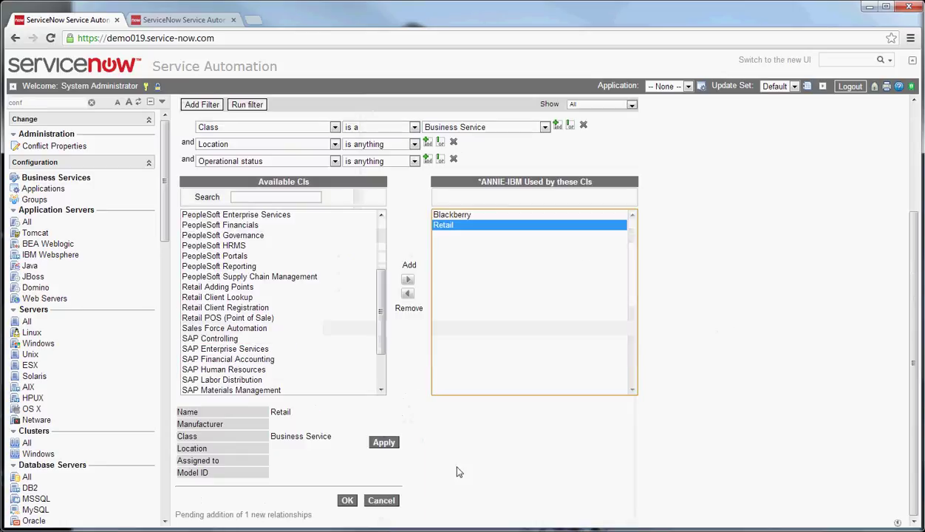
left_click(384, 442)
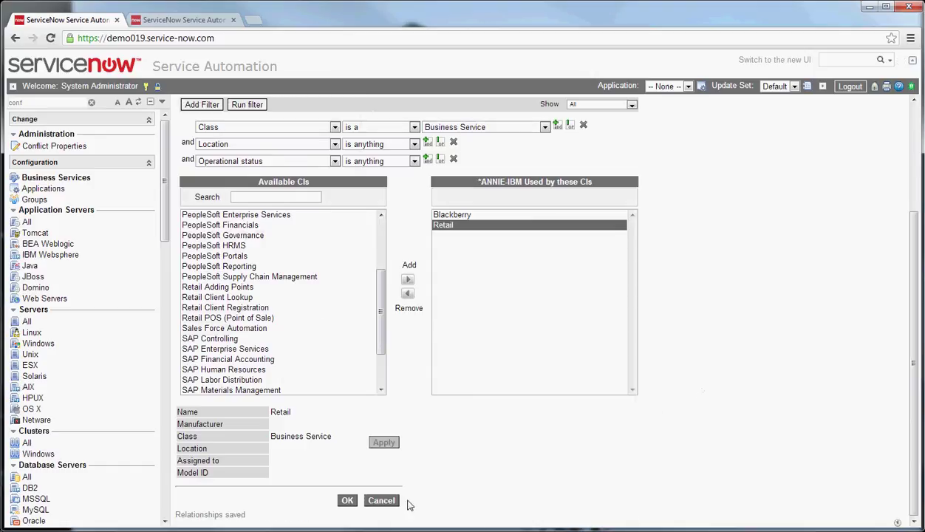
left_click(346, 500)
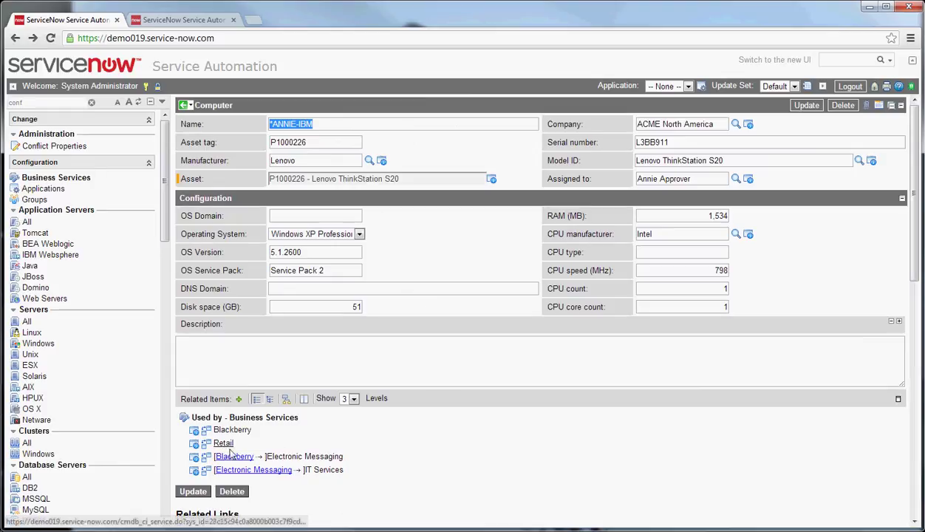
Open the BSM map for *ANNIE-IBM from its Related Items bar.
left_click(287, 399)
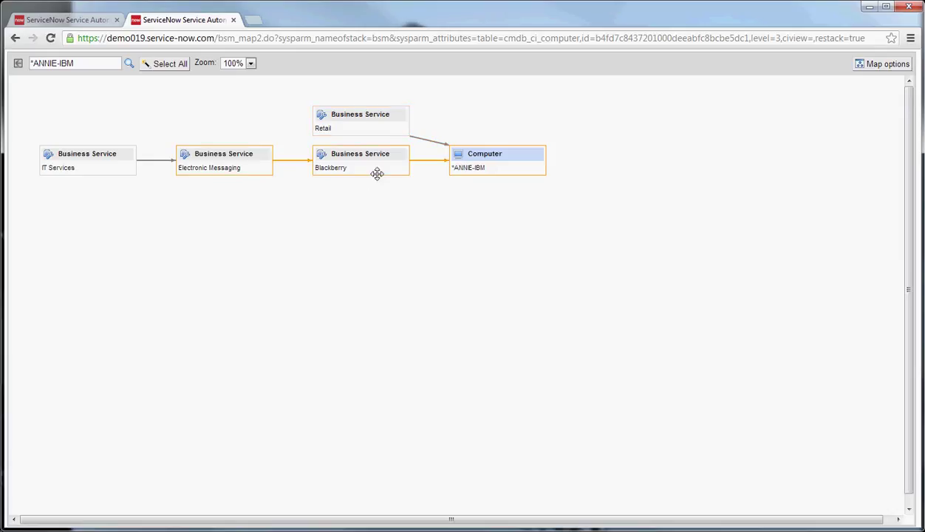
Focus and redraw the map on Electronic Messaging and drag the CAROL-IBM and ANNIE-IBM nodes apart.
right_click(246, 158)
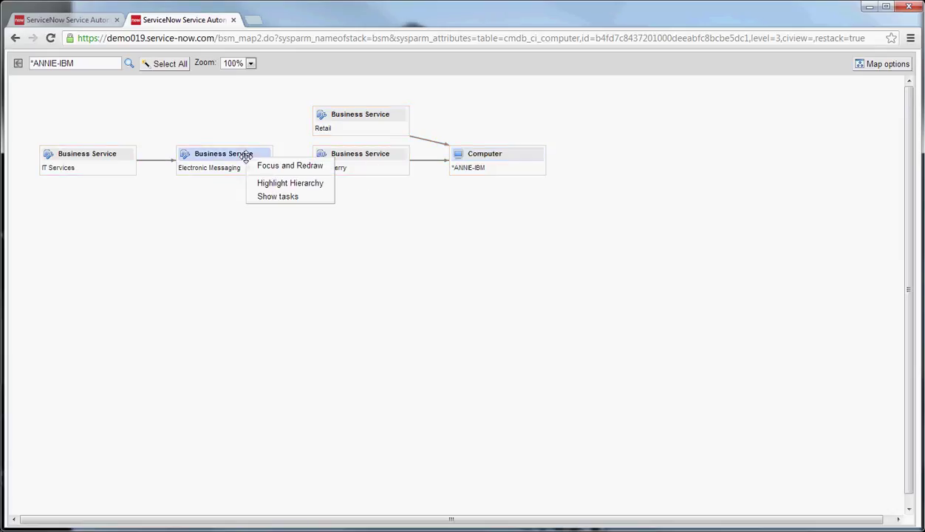
left_click(287, 166)
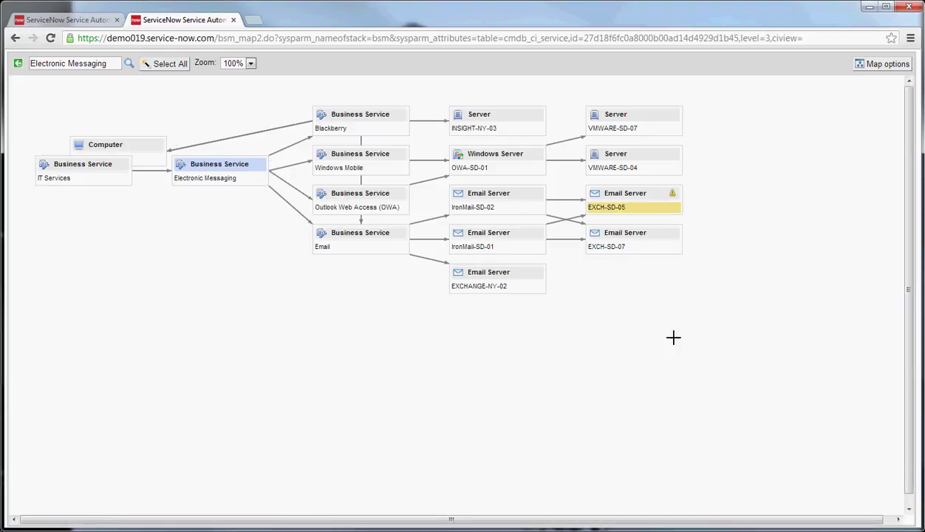
left_click_drag(140, 144, 239, 87)
left_click(237, 87)
left_click(171, 110)
left_click_drag(171, 109, 163, 122)
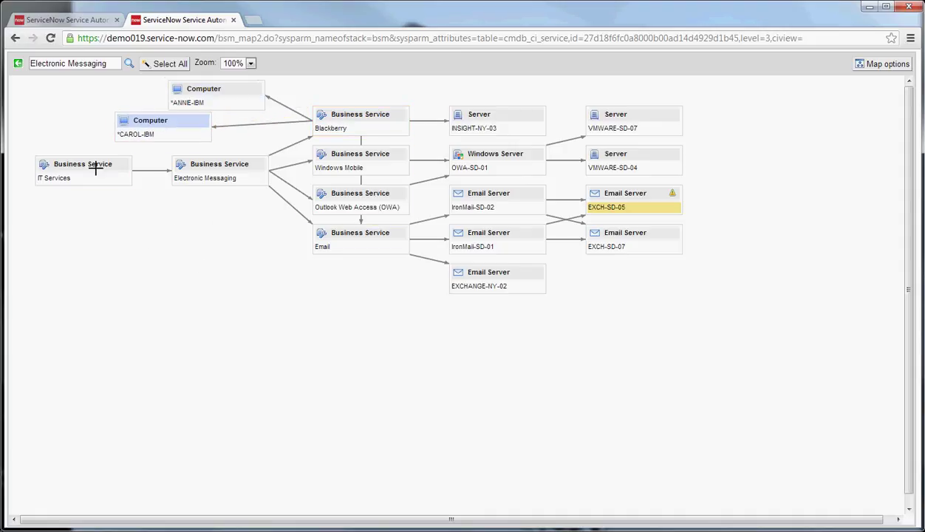
left_click(90, 22)
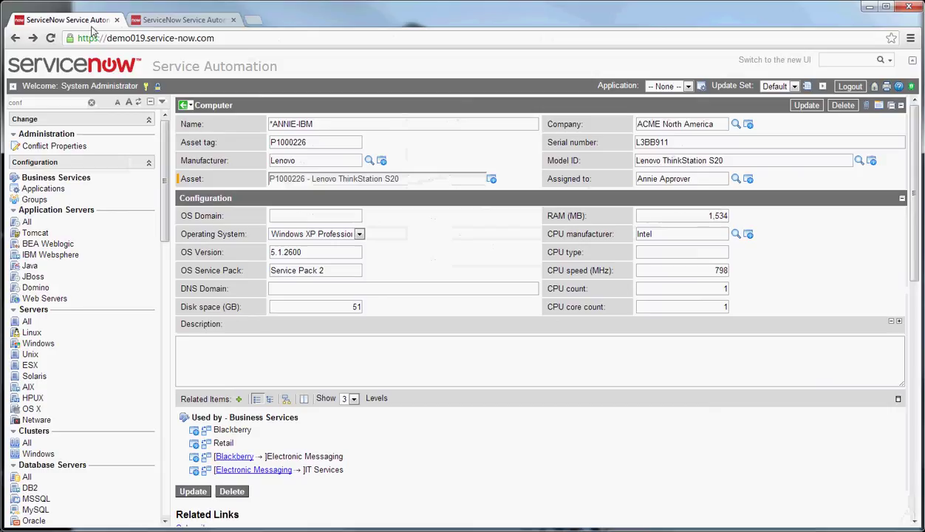
left_click(186, 22)
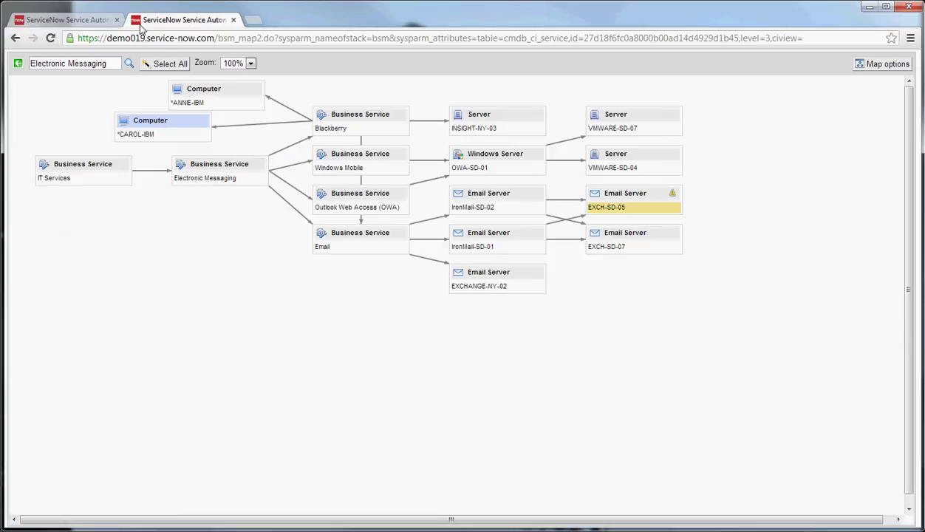
left_click(61, 22)
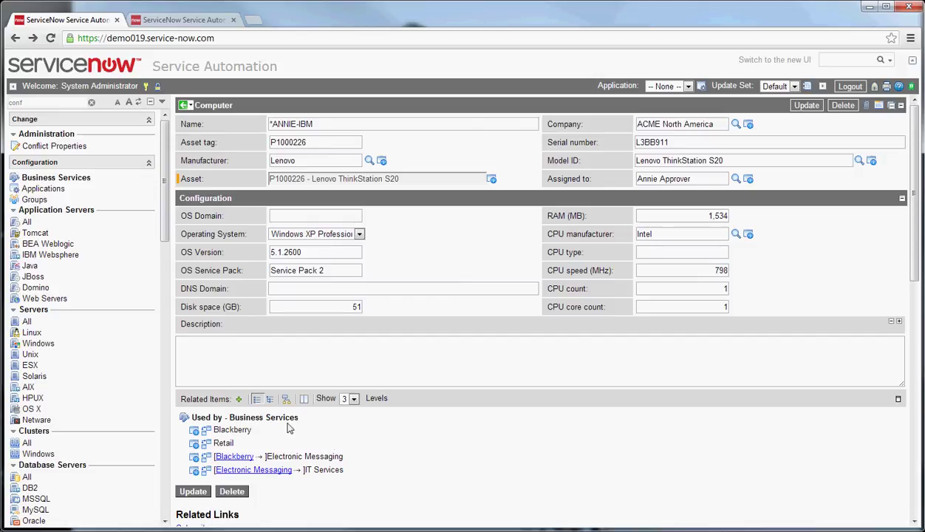
Split ANNIE-IBM's related items into downstream and upstream, trying the tree, list and map views.
left_click(268, 399)
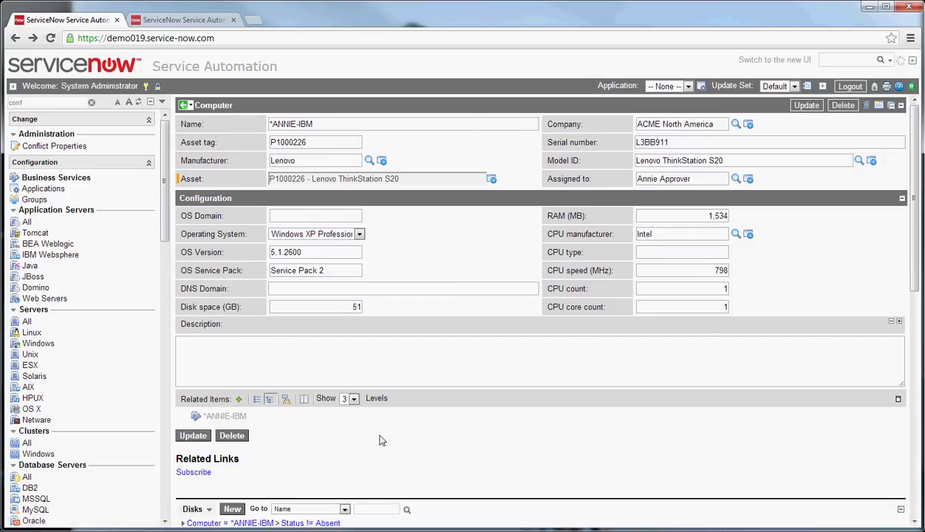
left_click(304, 400)
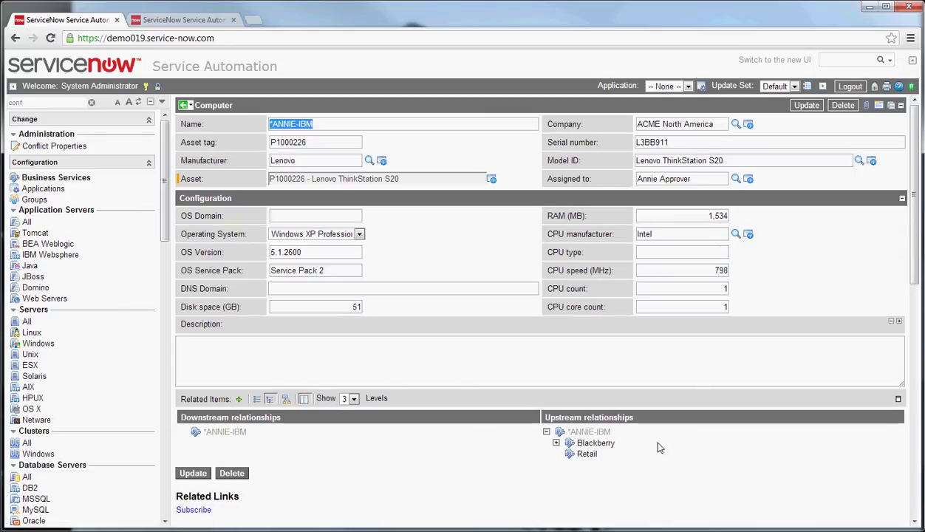
left_click(258, 400)
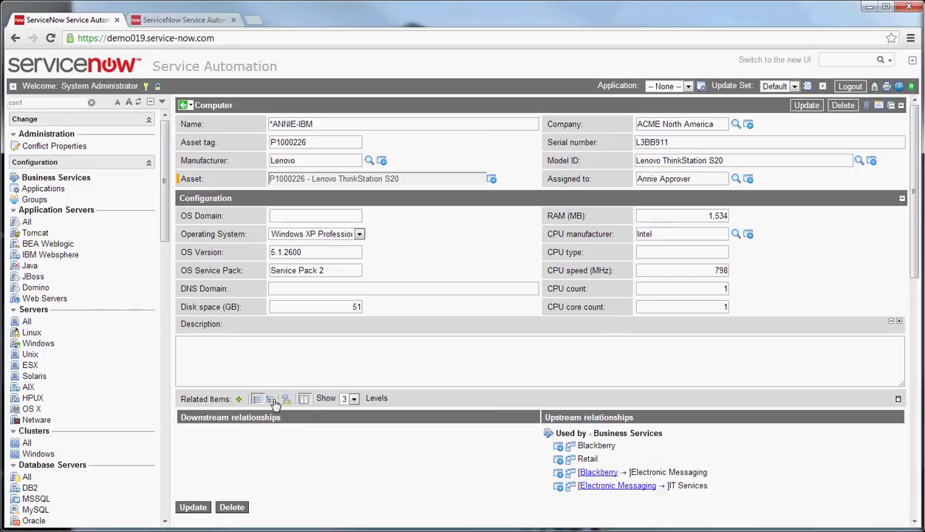
left_click(271, 400)
left_click(286, 399)
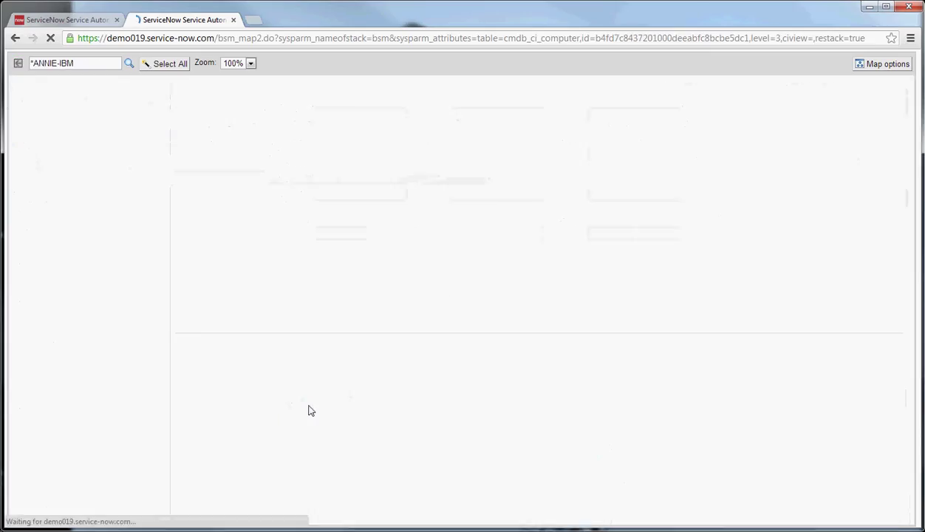
left_click(72, 20)
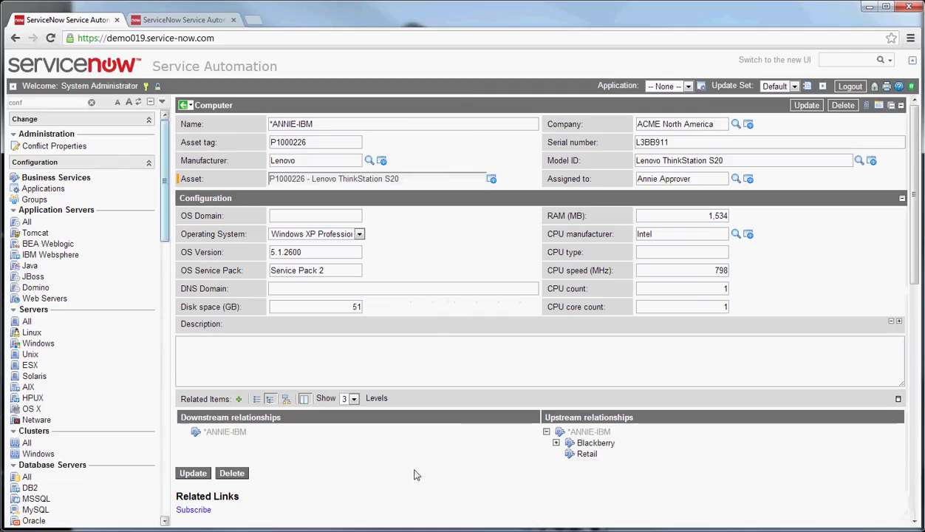
Set relationship depth to 5 Levels and show upstream items as a flat list.
left_click(354, 399)
left_click(347, 453)
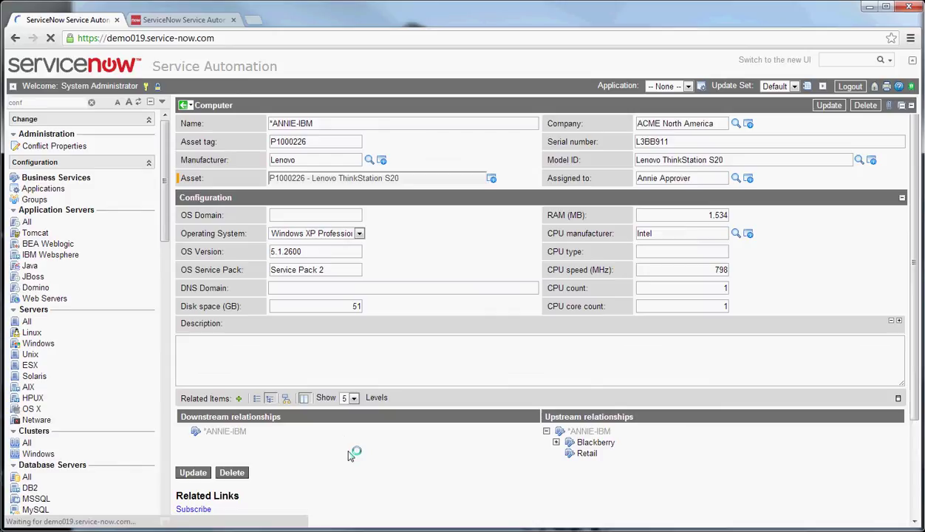
left_click(256, 400)
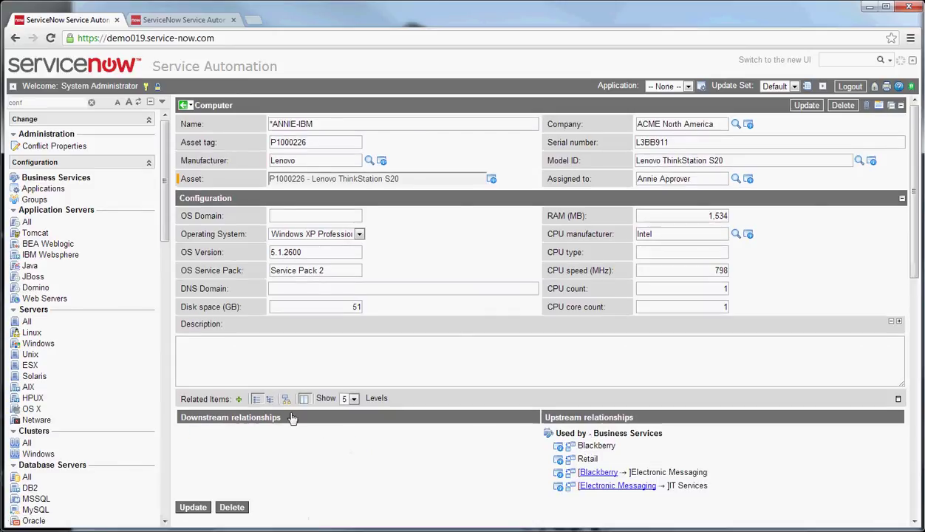
scroll(408, 451, "down", 3)
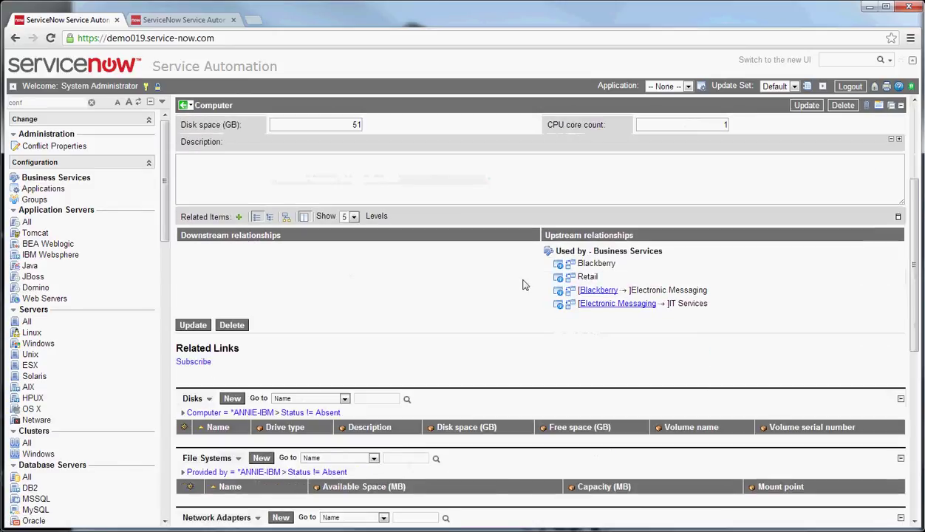
scroll(409, 340, "up", 1)
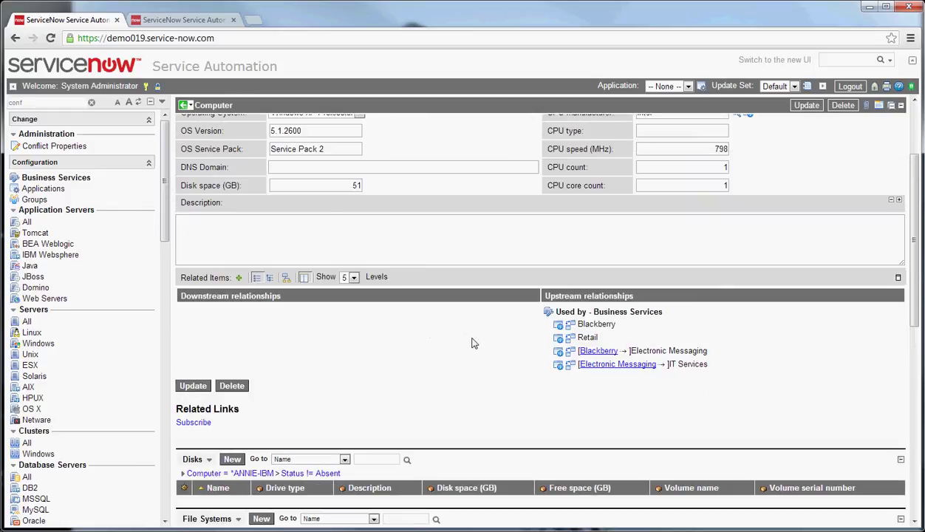
scroll(462, 351, "down", 6)
scroll(447, 360, "up", 8)
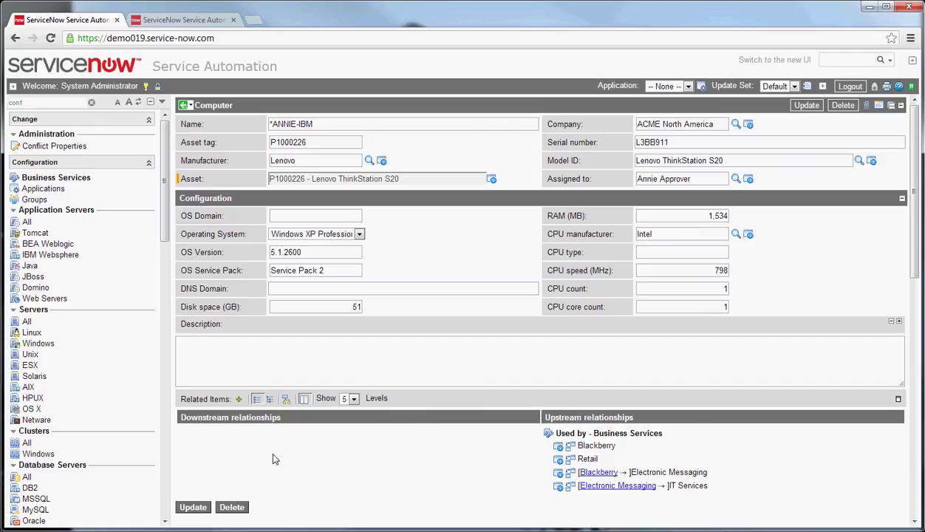
Open Define Relationships for *ANNIE-IBM from Related Items, with Depends on selected.
left_click(239, 399)
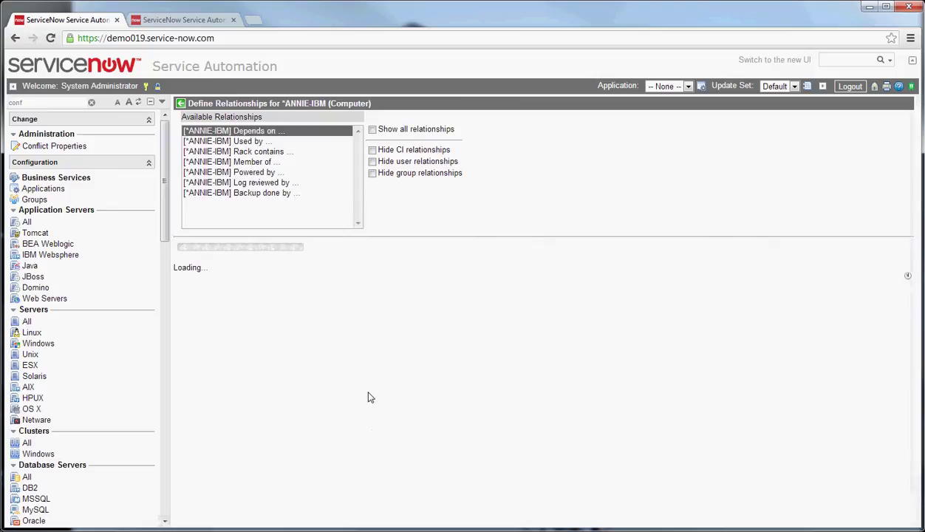